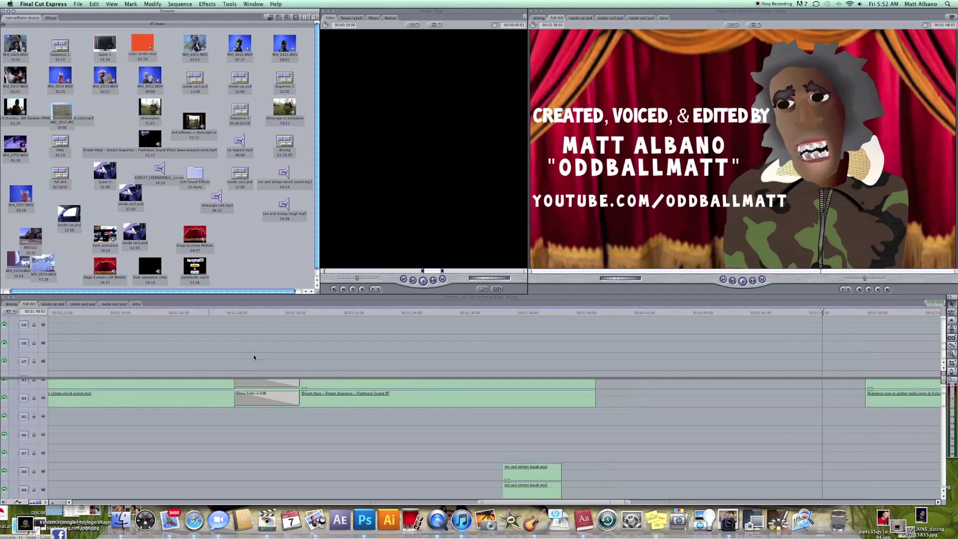
scroll(254, 357, "left", 5)
scroll(254, 356, "left", 5)
scroll(254, 354, "right", 5)
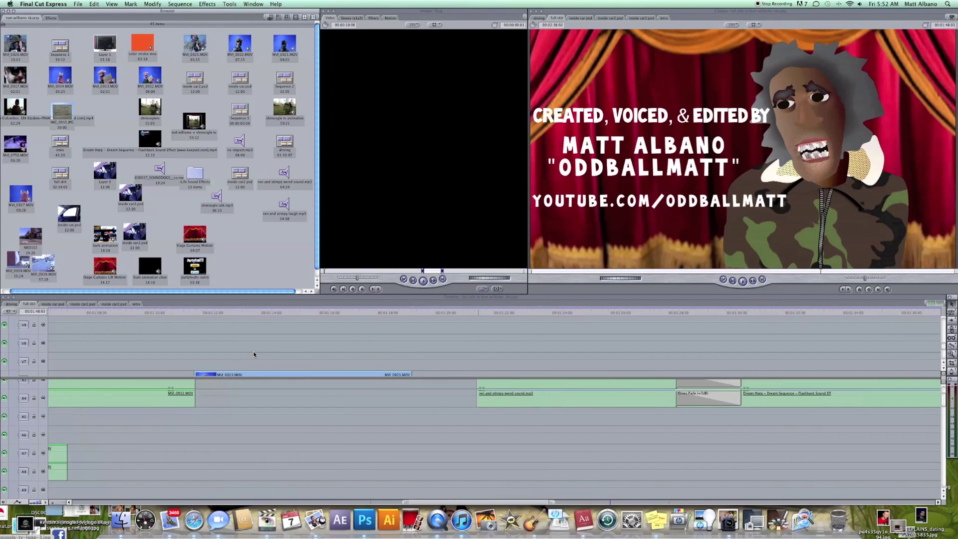
Step: Scrub the sequence from the puppet clip through to the Subscribe and Tweet end card
left_click(254, 354)
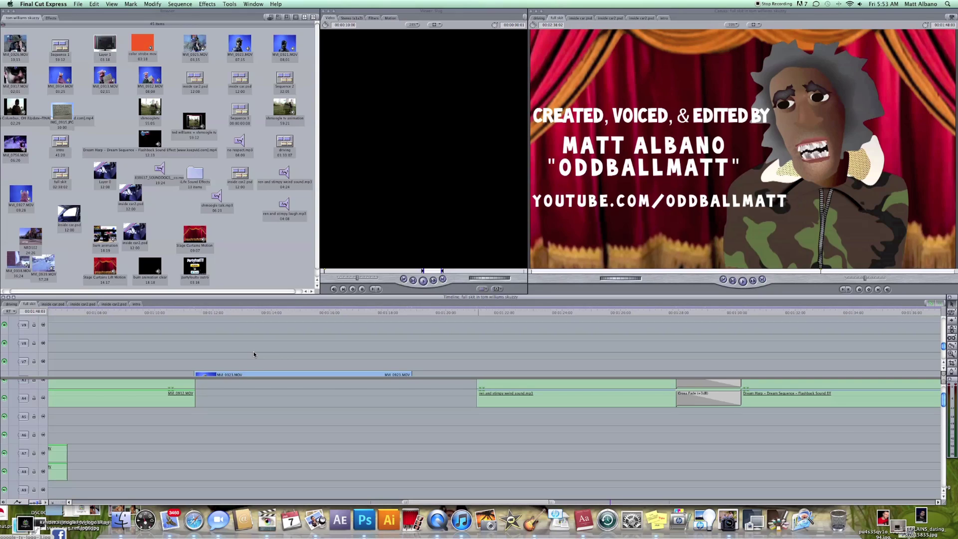
left_click(260, 343)
left_click_drag(64, 311, 420, 320)
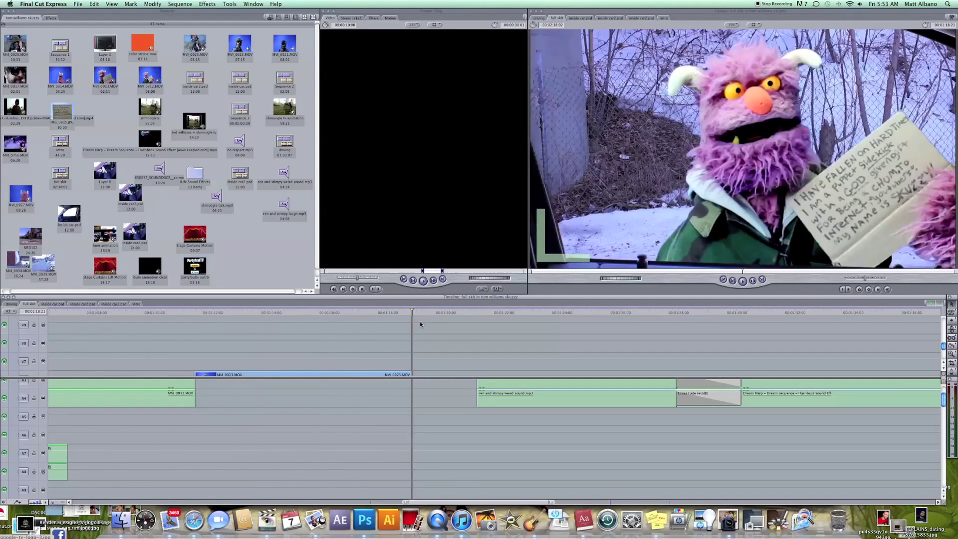
left_click_drag(420, 321, 786, 338)
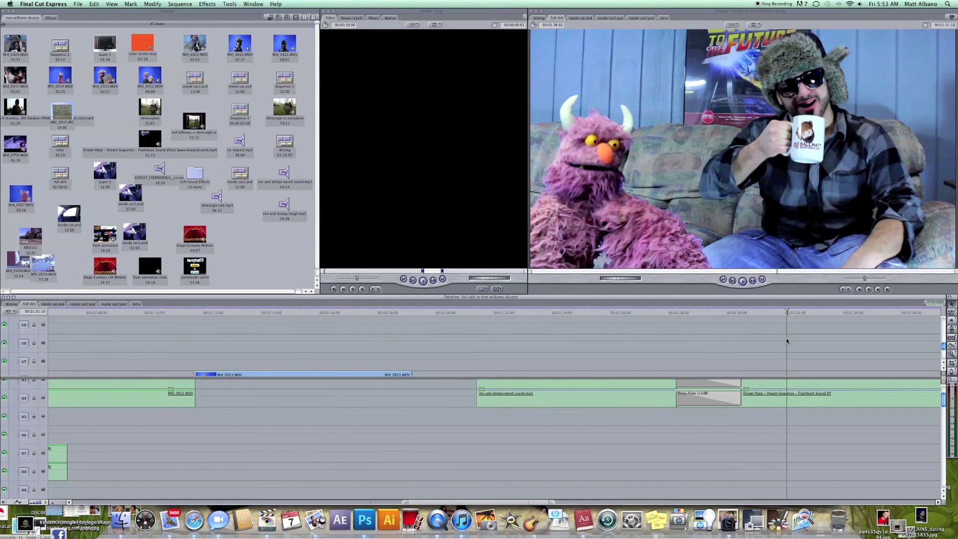
scroll(785, 337, "right", 5)
left_click_drag(383, 313, 869, 314)
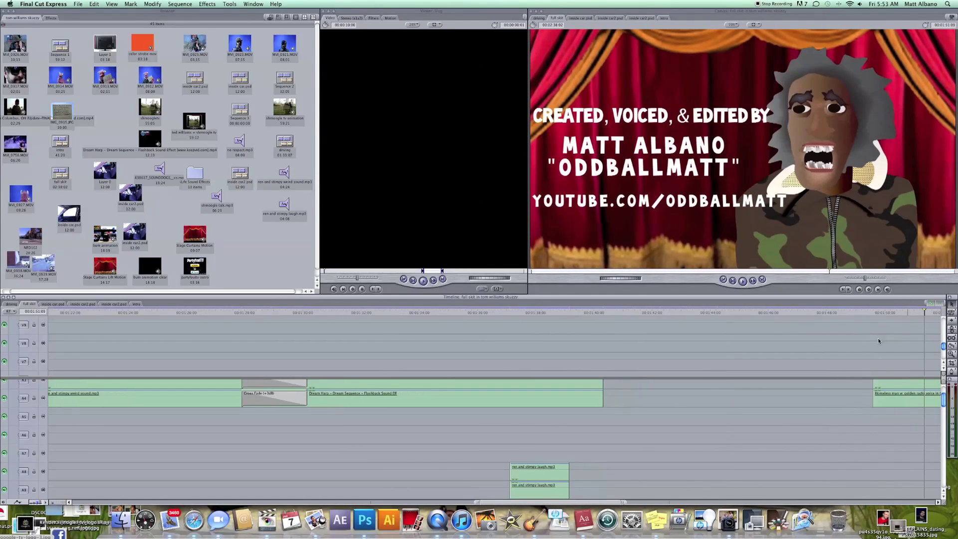
scroll(556, 336, "right", 3)
scroll(551, 337, "right", 3)
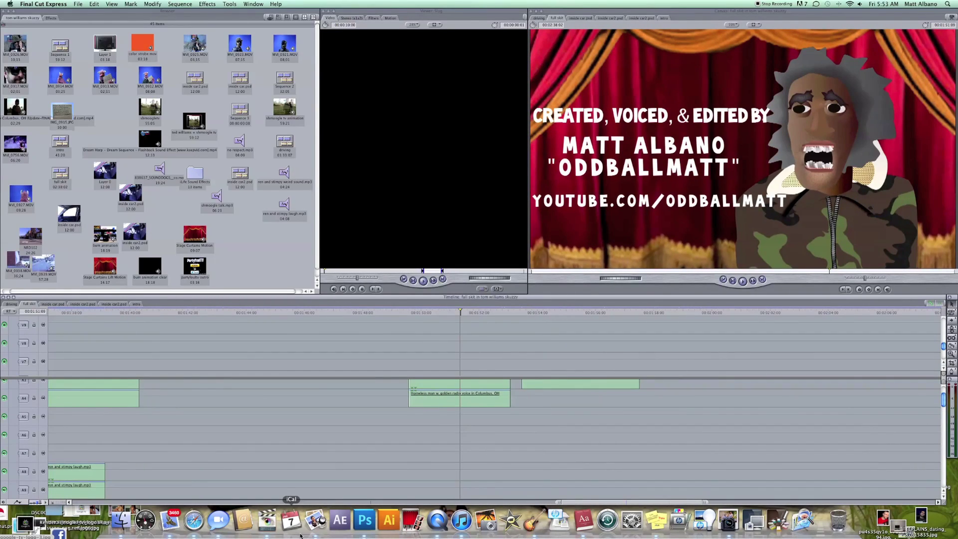
left_click(78, 4)
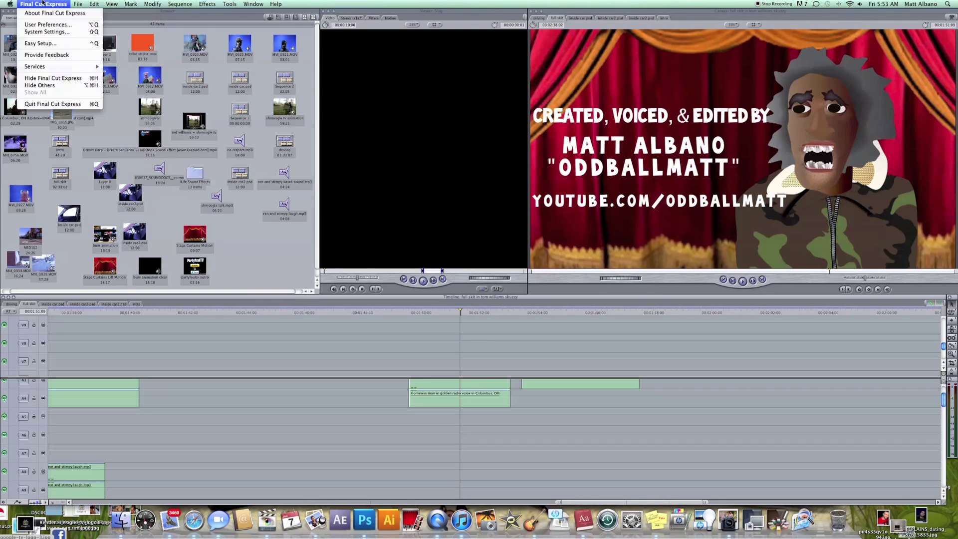
left_click(499, 350)
mouse_move(551, 313)
left_mouse_down()
mouse_move(690, 312)
mouse_move(470, 320)
left_mouse_up()
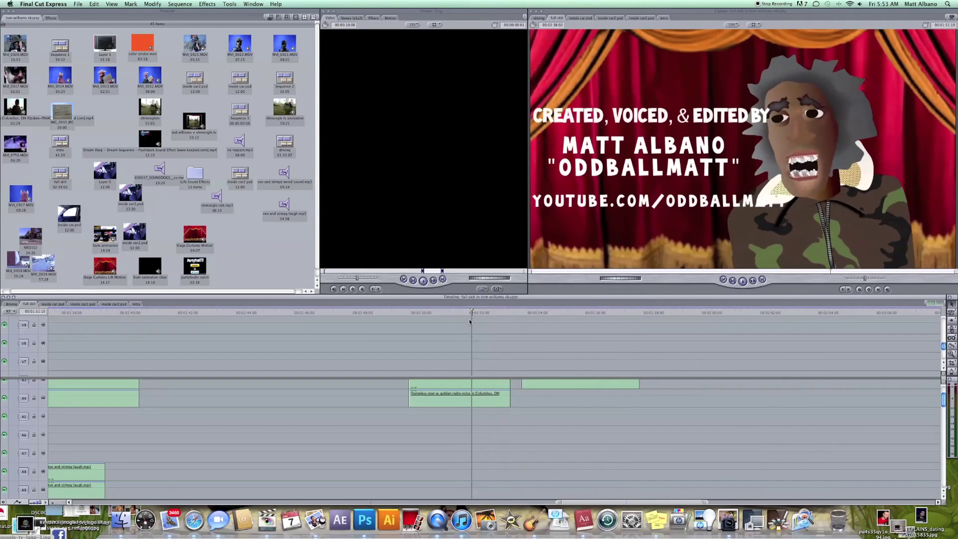
left_click_drag(471, 321, 563, 323)
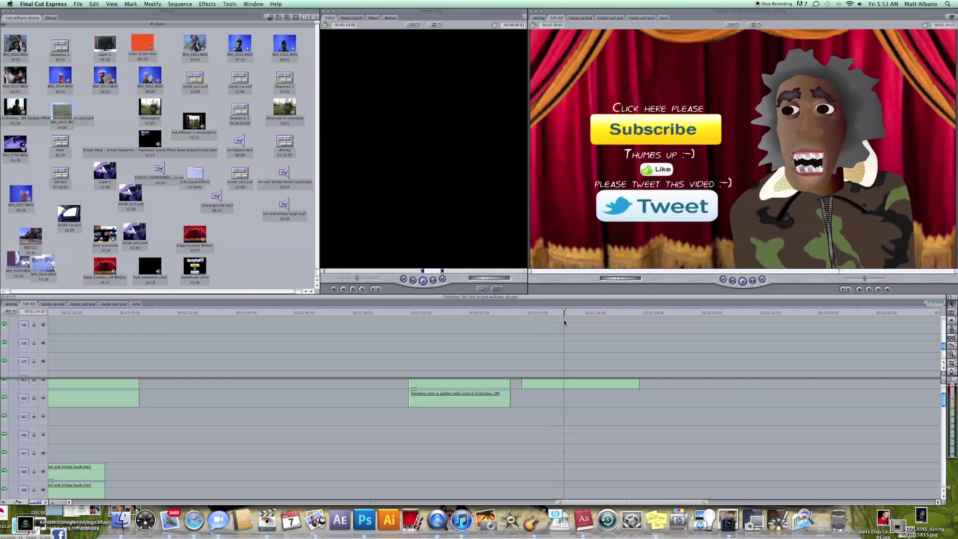
Step: Start a QuickTime Conversion export of the sequence as full skit.mov
left_click(79, 4)
mouse_move(87, 115)
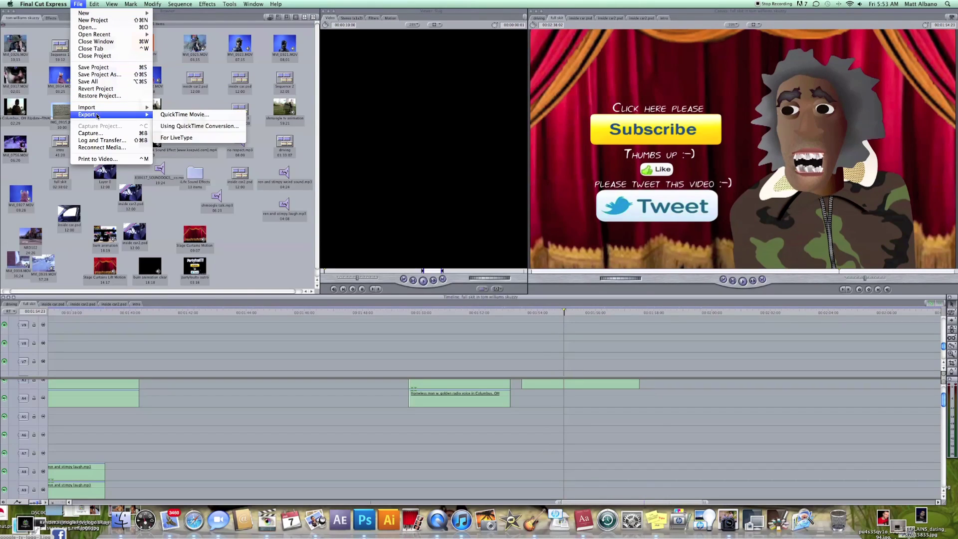
left_click(445, 342)
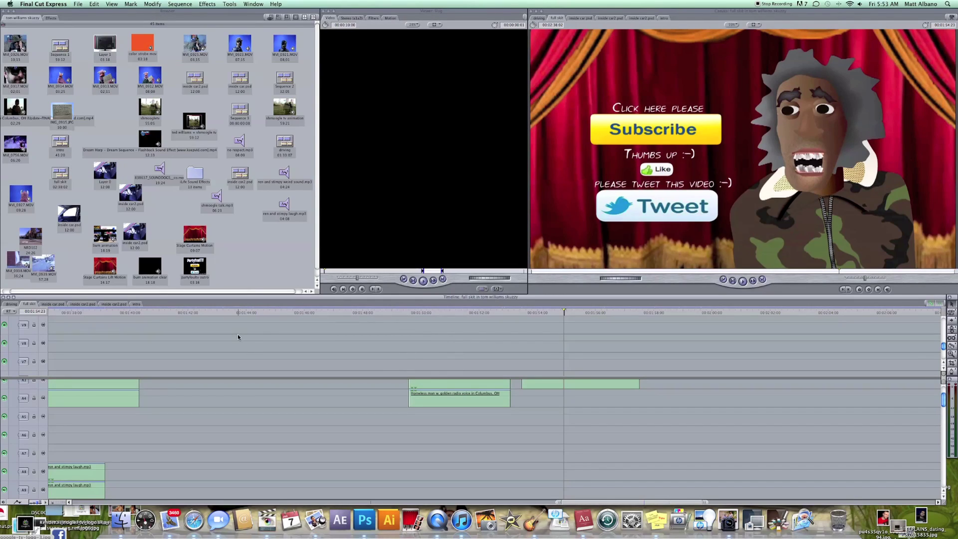
left_click(78, 4)
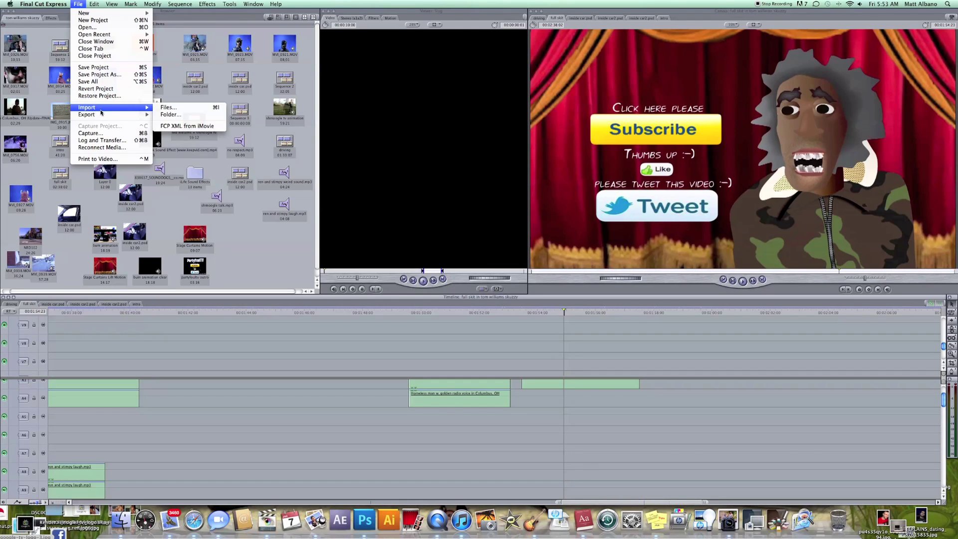
mouse_move(87, 114)
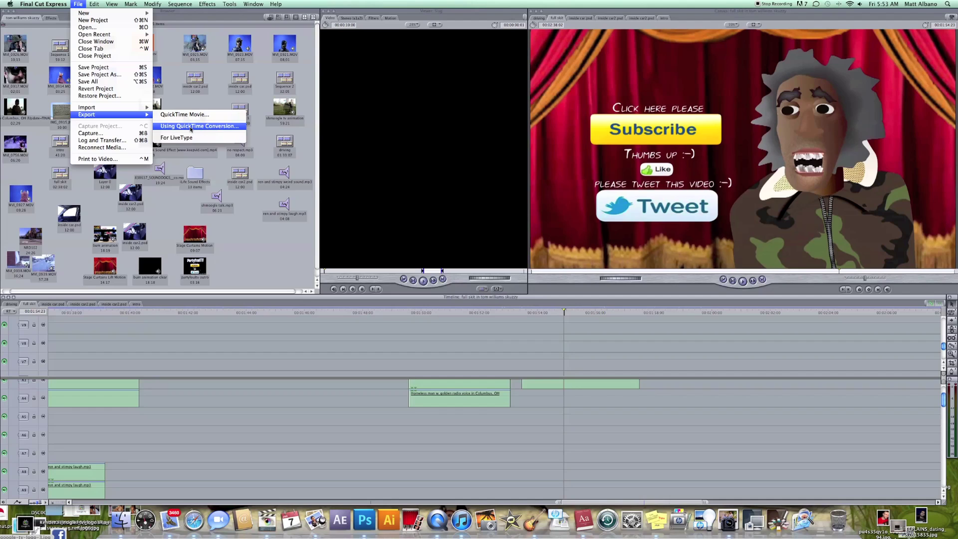
left_click(190, 126)
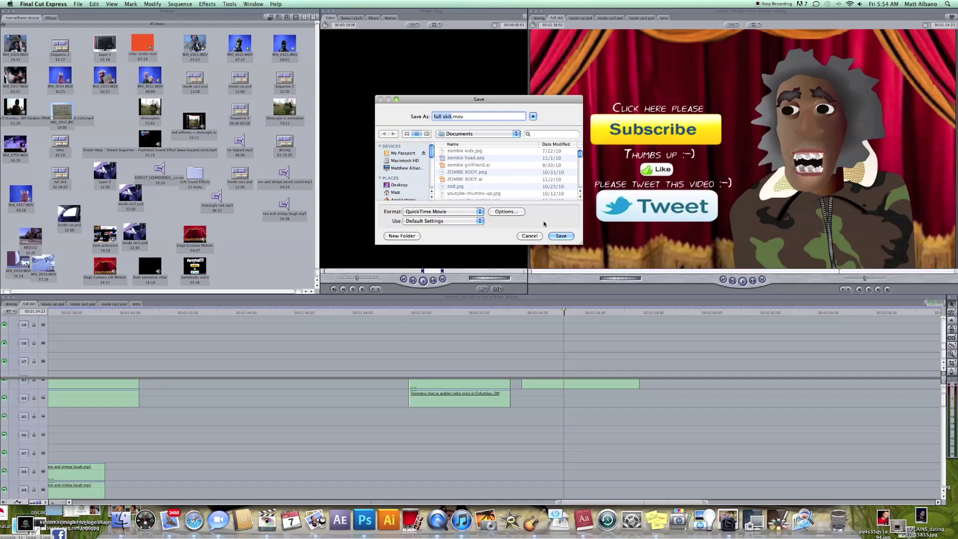
Step: Keep QuickTime Movie with Default Settings and review the H.264 fast-start movie settings unchanged
left_click(477, 212)
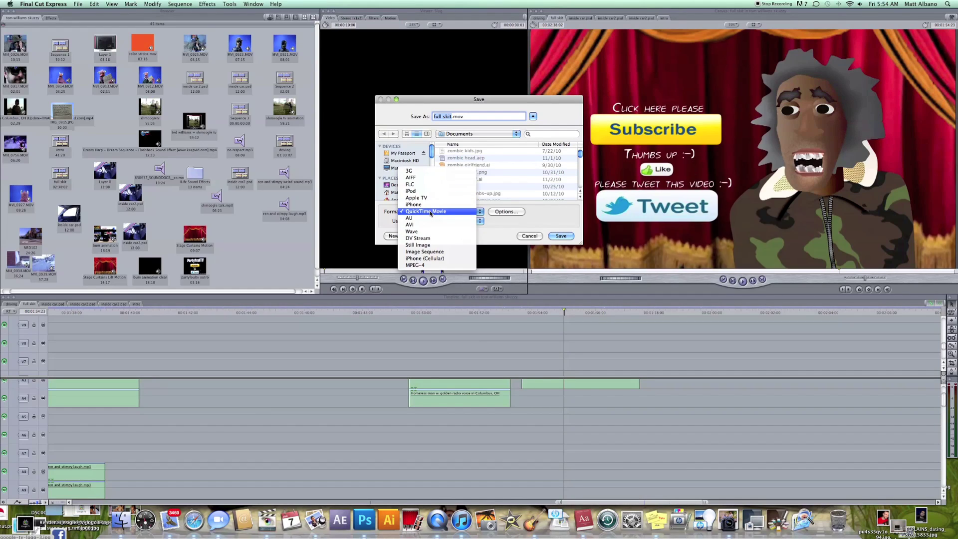
left_click(506, 233)
left_click(469, 222)
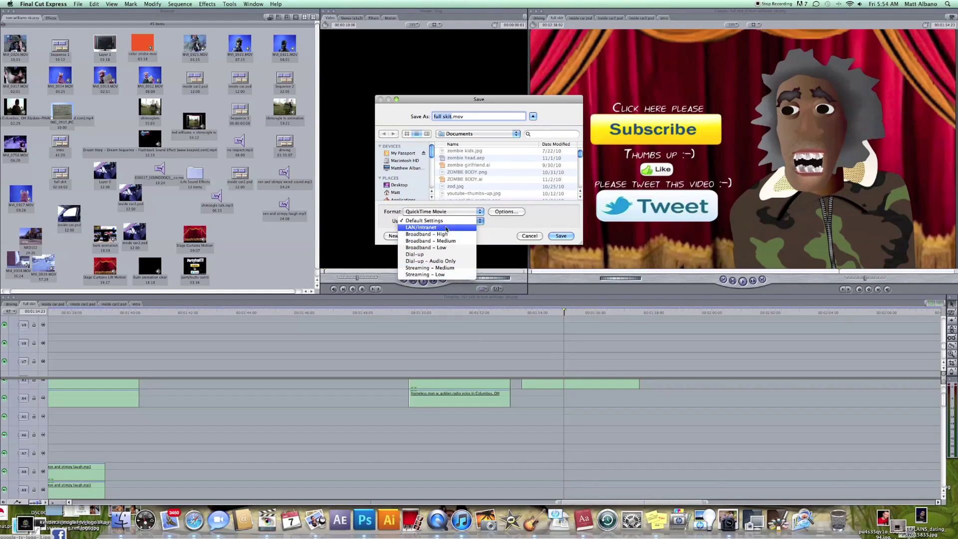
left_click(511, 239)
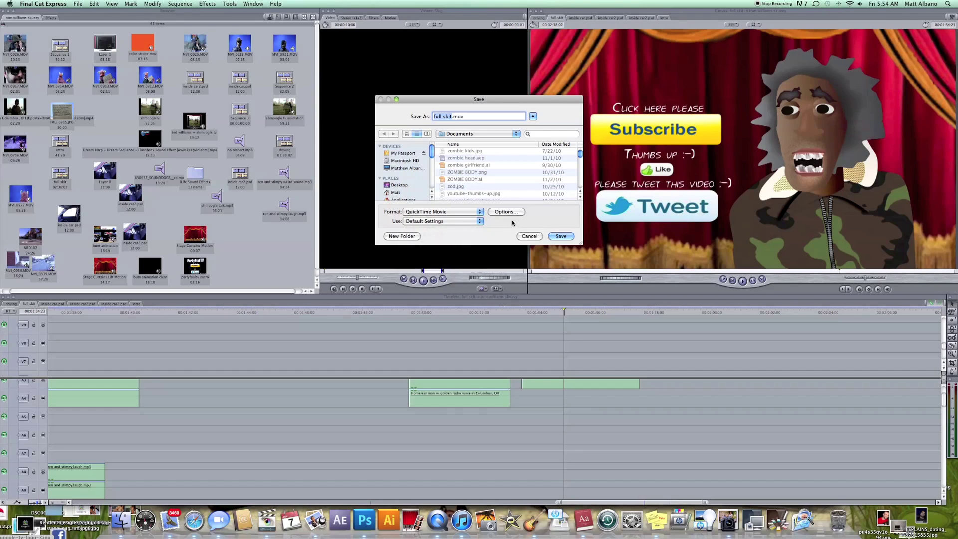
left_click(505, 212)
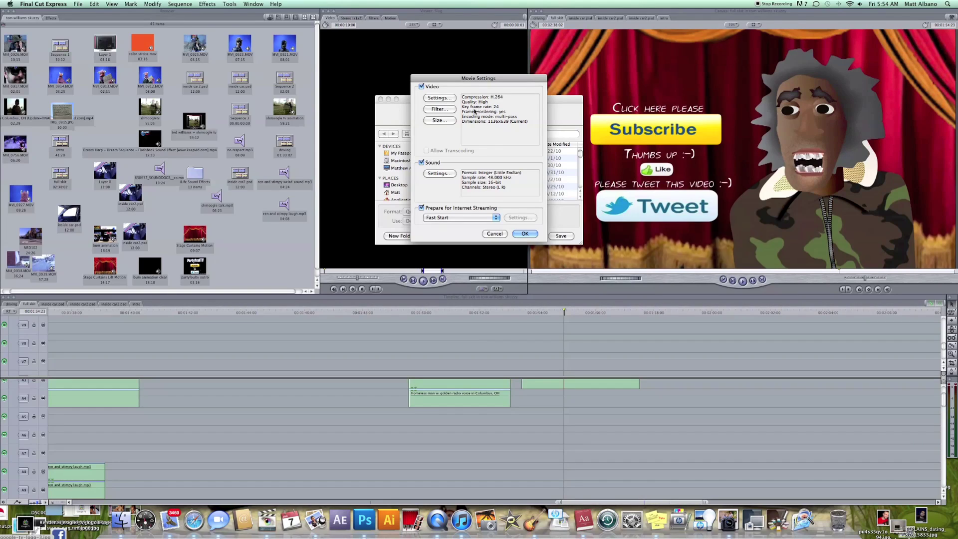
left_click(494, 233)
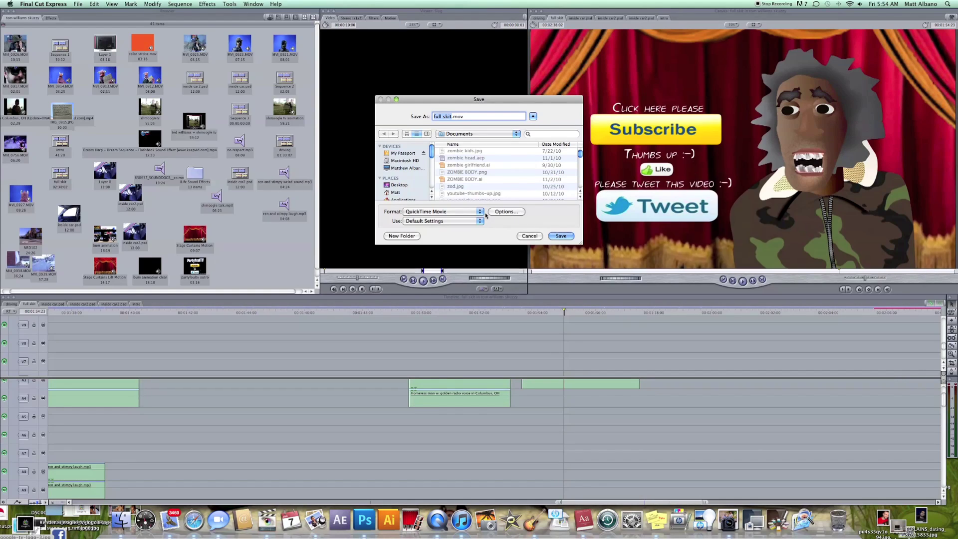
Step: Keep H.264 video compression and bring up the export frame size presets
left_click(503, 212)
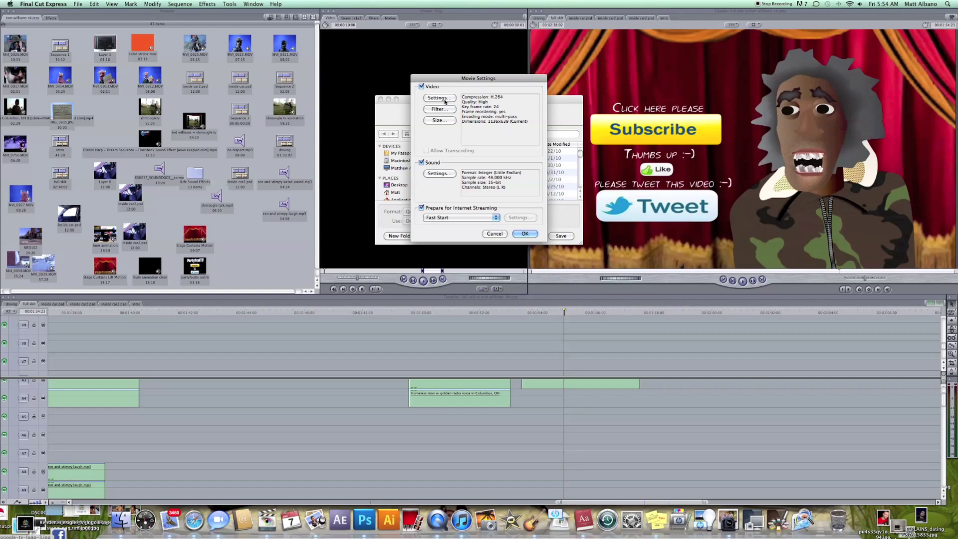
left_click(439, 97)
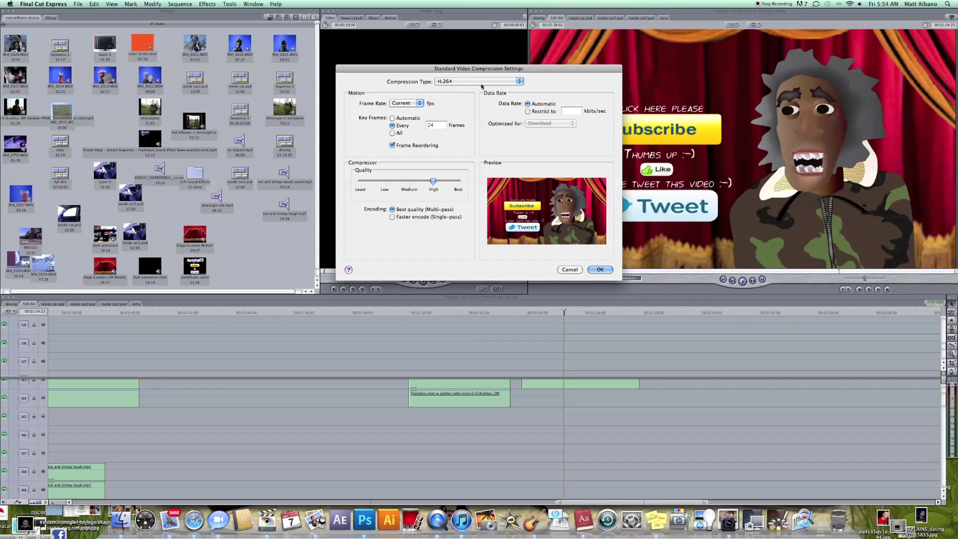
left_click(482, 82)
left_click(480, 82)
left_click(603, 272)
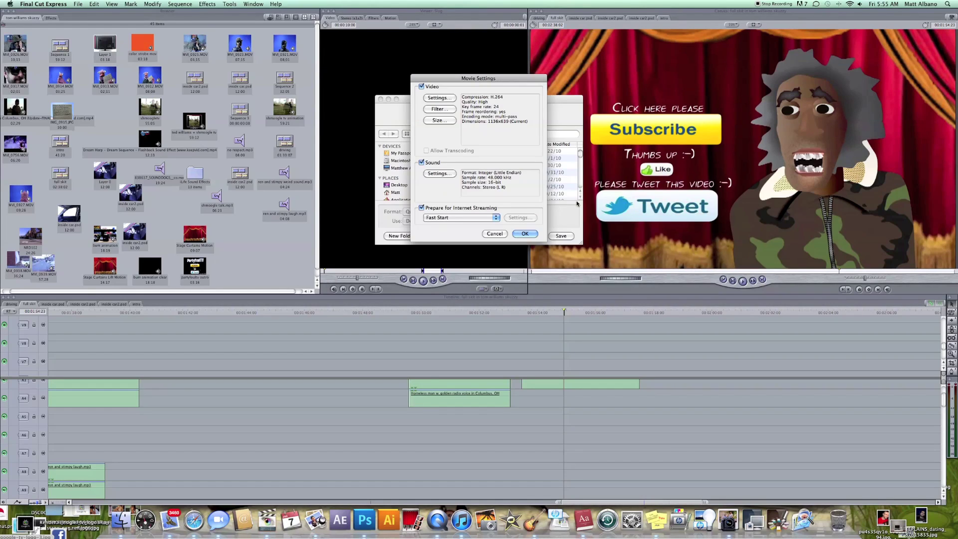
left_click(438, 120)
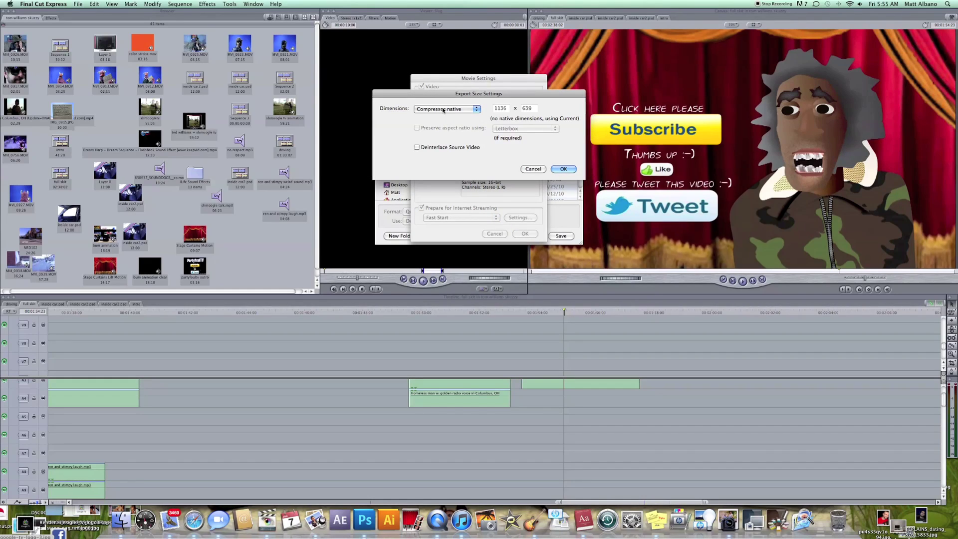
left_click(468, 111)
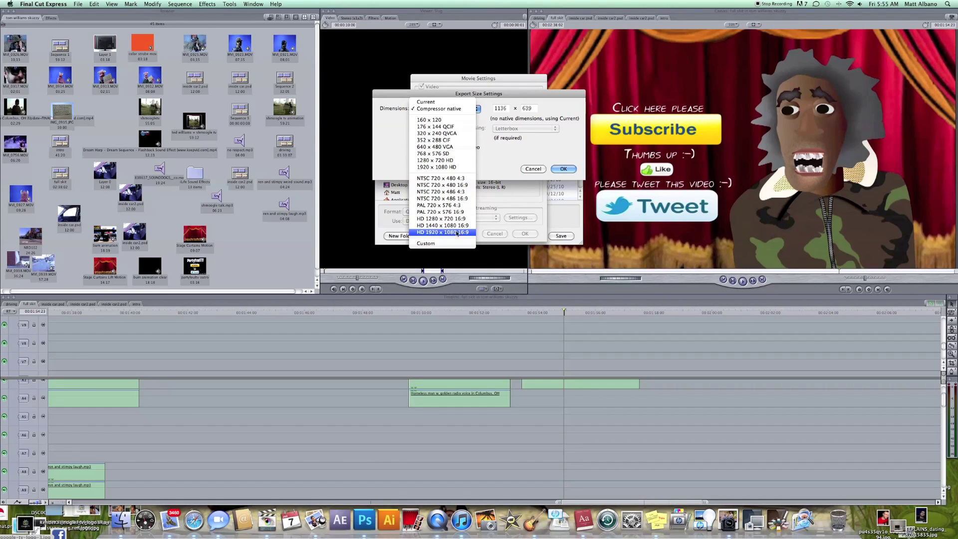
Step: Set the export dimensions to HD 1920x1080 16:9 and confirm both settings dialogs
left_click(464, 234)
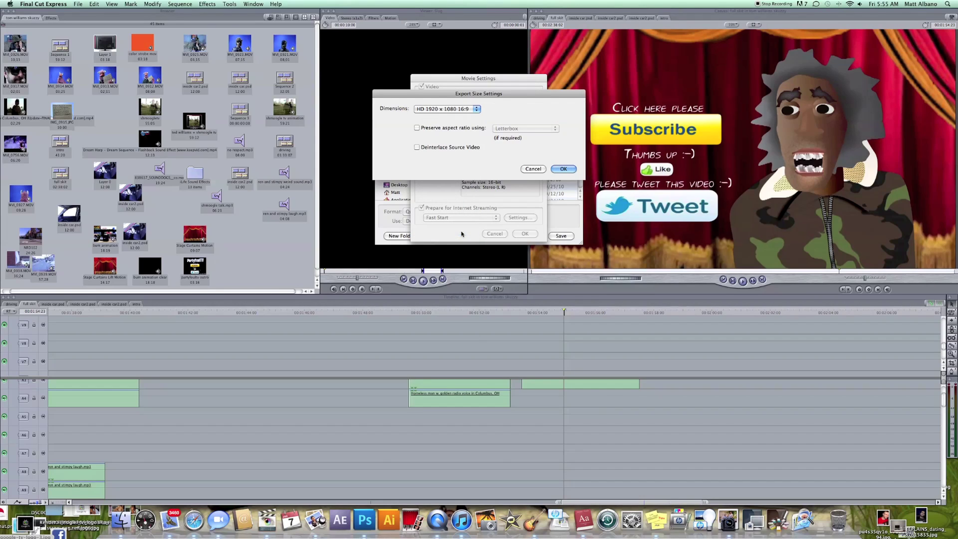
left_click(564, 169)
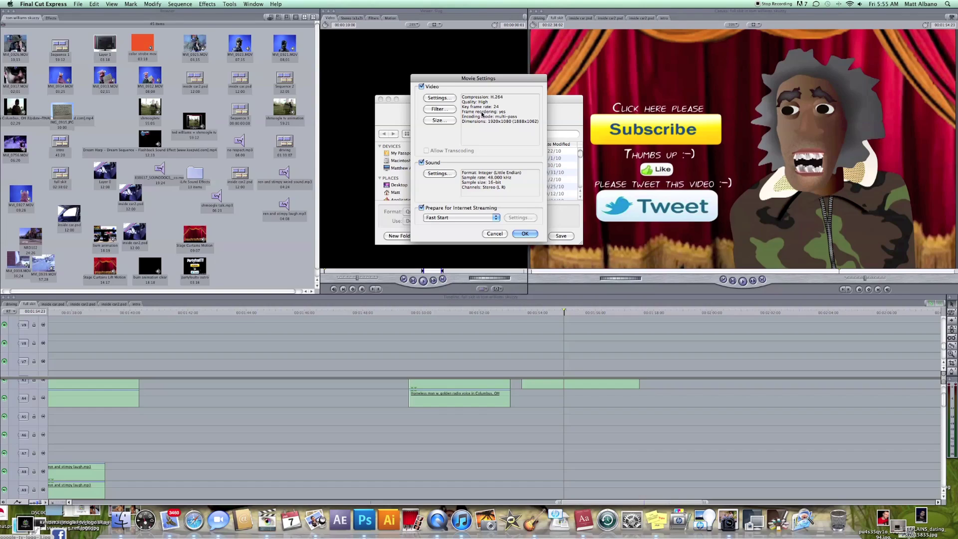
left_click(525, 234)
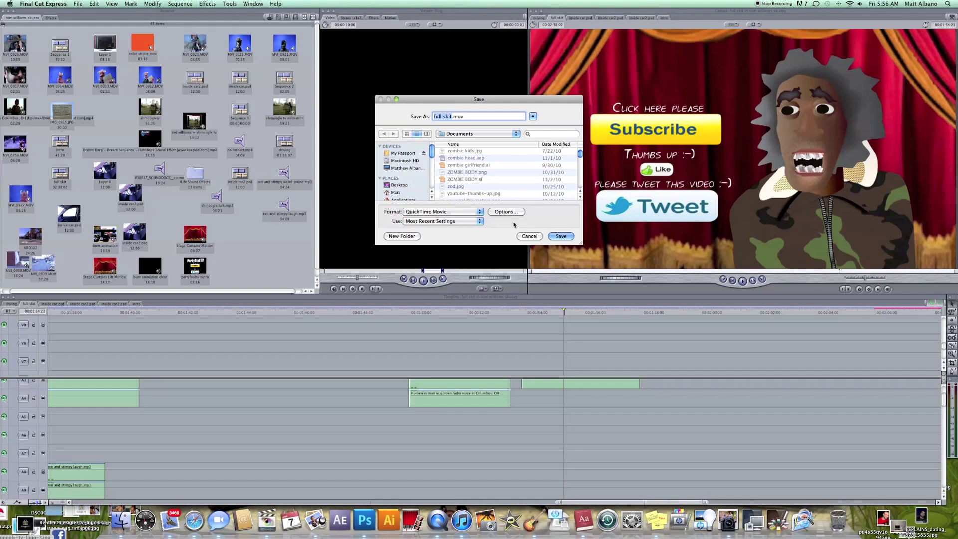
Step: Save full skit.mov to begin the QuickTime export
left_click(561, 236)
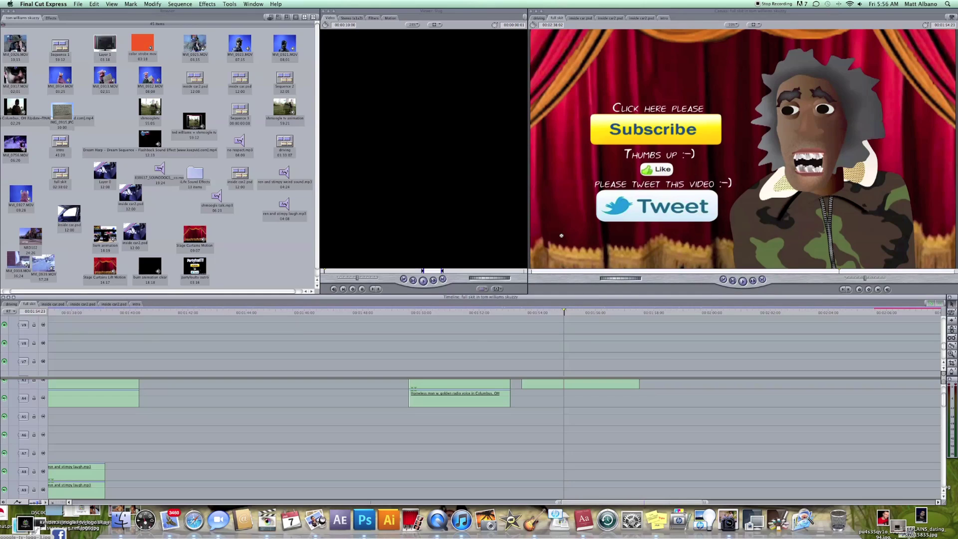